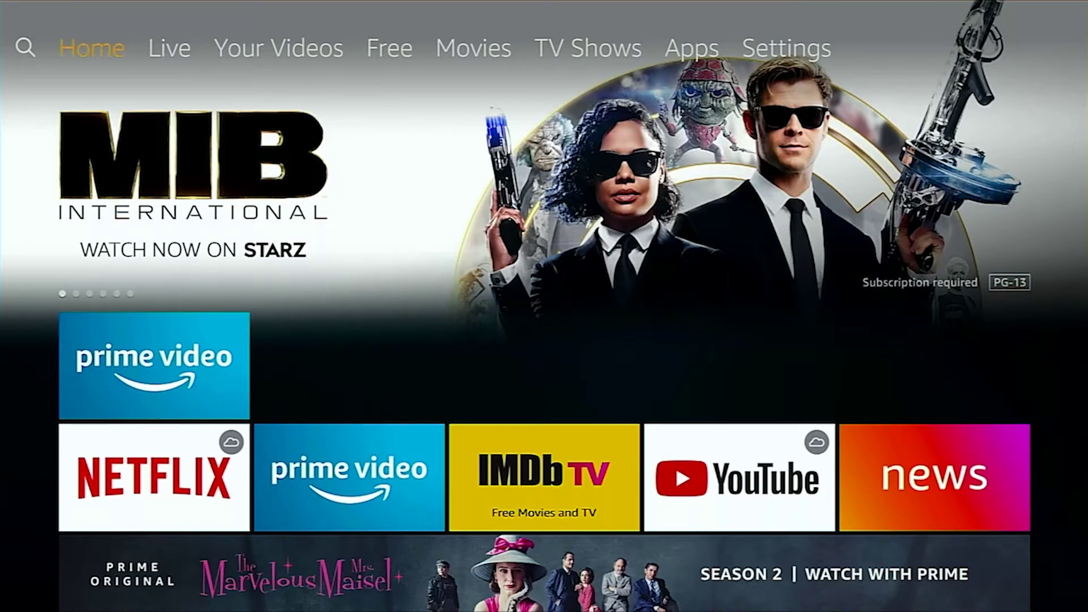
- Open Fire TV Search and begin spelling the app name on the on-screen keyboard
key("Left")
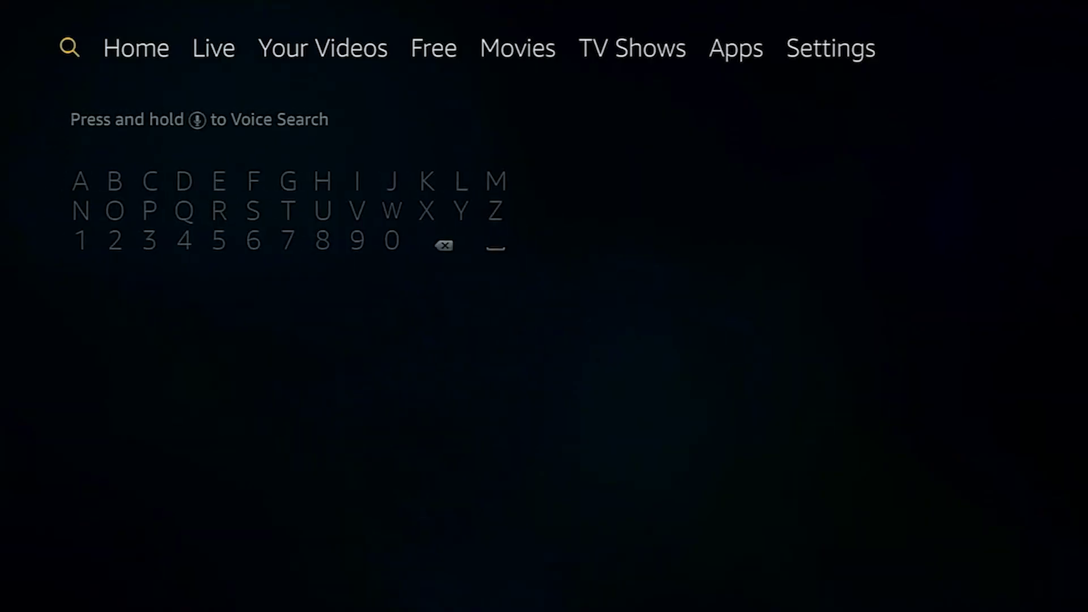
key("Down")
key("Return")
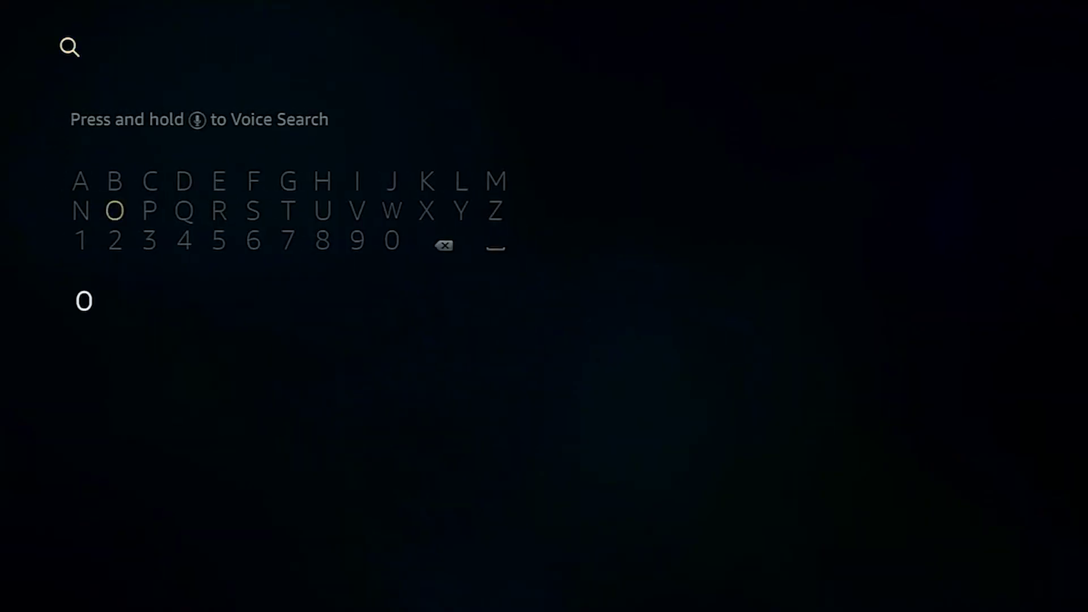
key("Right")
key("Return")
key("Right")
key("Right")
key("Right")
- Finish spelling 'Optis' and pick the Optisigns suggestion
key("Return")
key("Up")
key("Right")
key("Right")
key("Return")
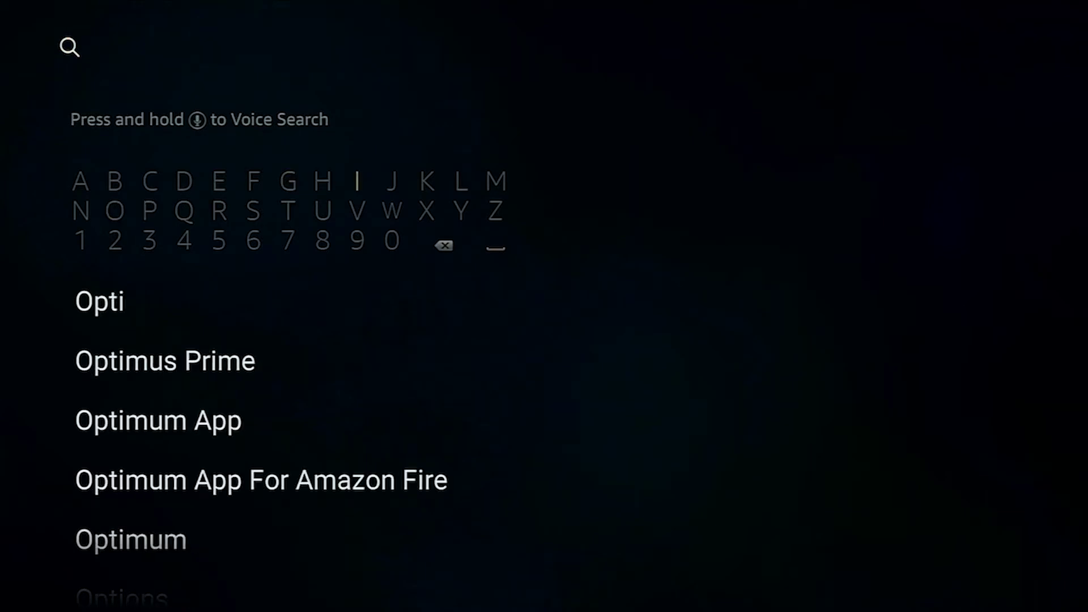
key("Down")
key("Left")
key("Left")
key("Left")
key("Return")
key("Down")
key("Down")
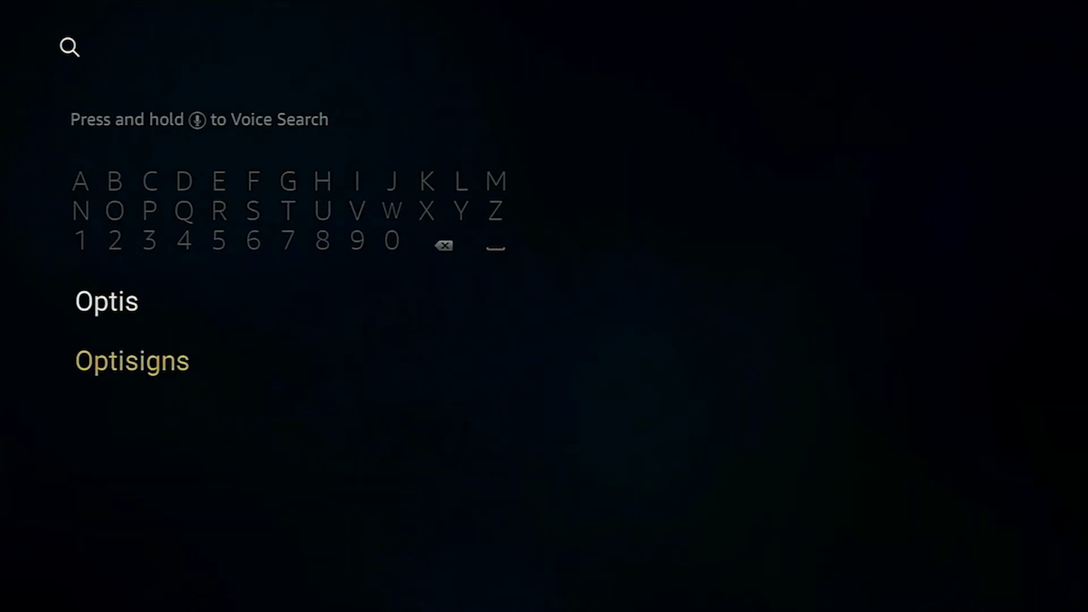
key("Return")
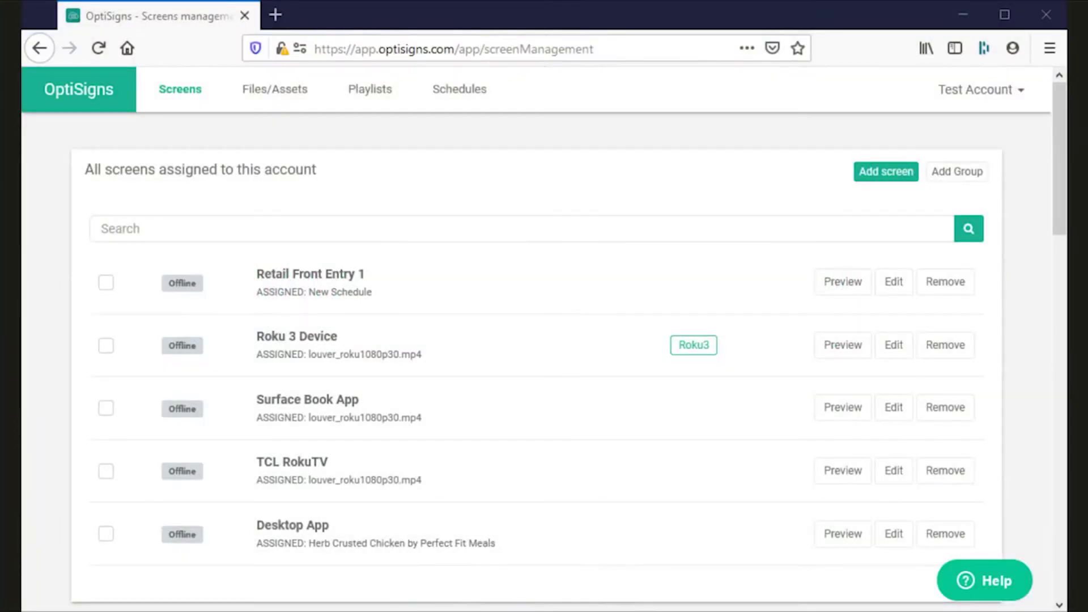
left_click(885, 171)
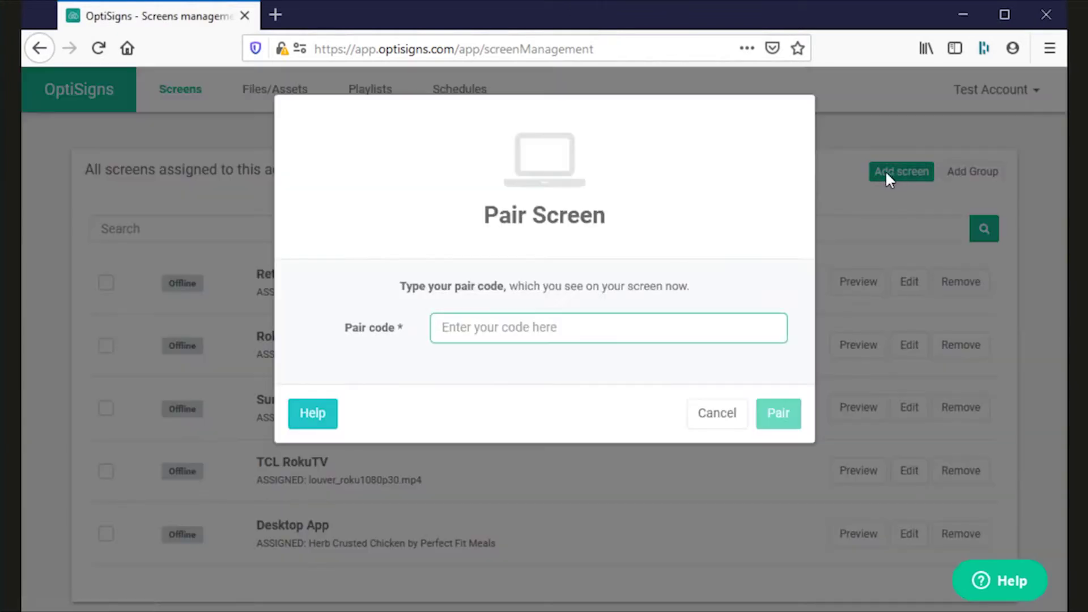
type("w")
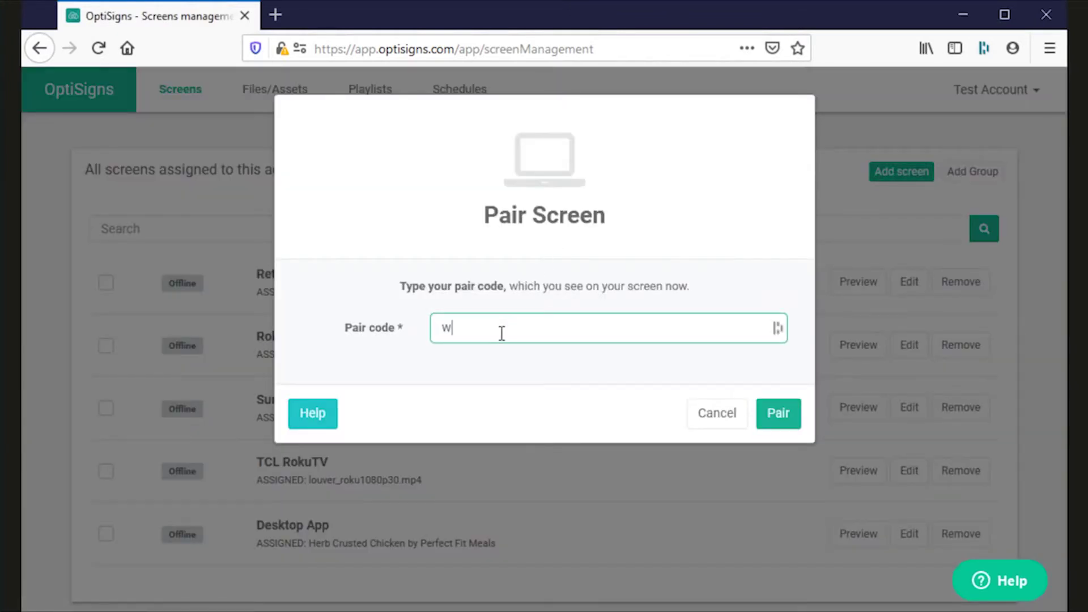
type("Lz")
type("YUQ")
left_click(788, 416)
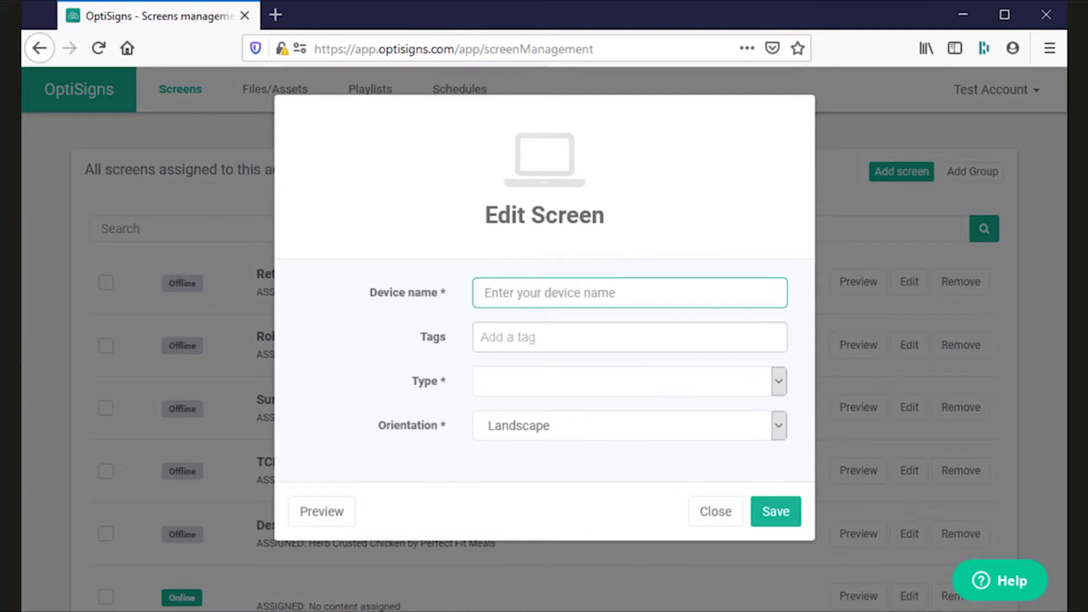
key("alt+Tab")
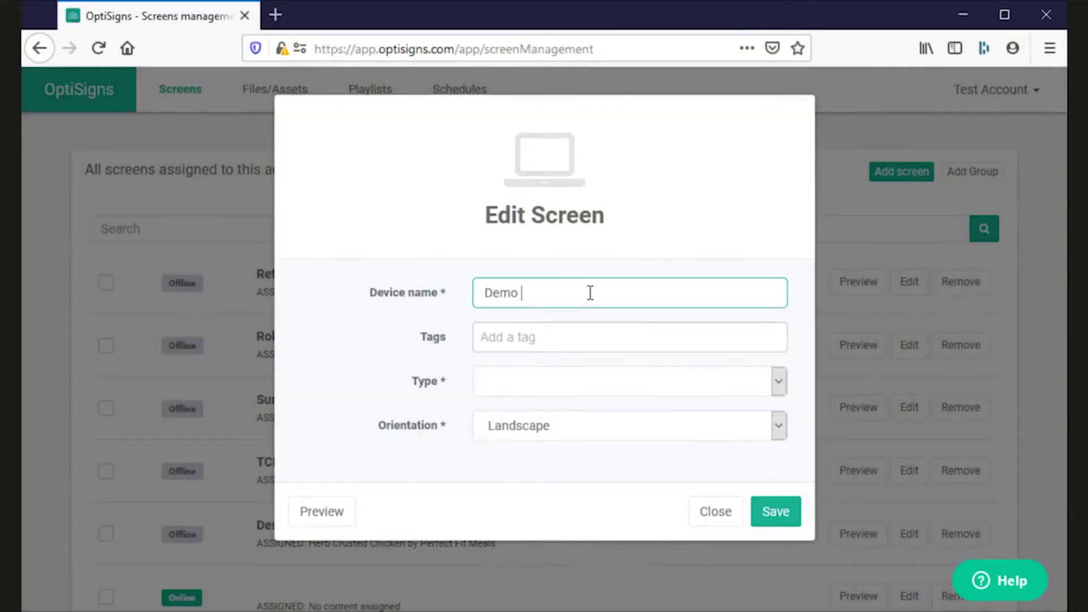
- Name the screen 'Demo Screen', set Type to Playlist with Demo Playlist, and save
type("Screen")
left_click(689, 390)
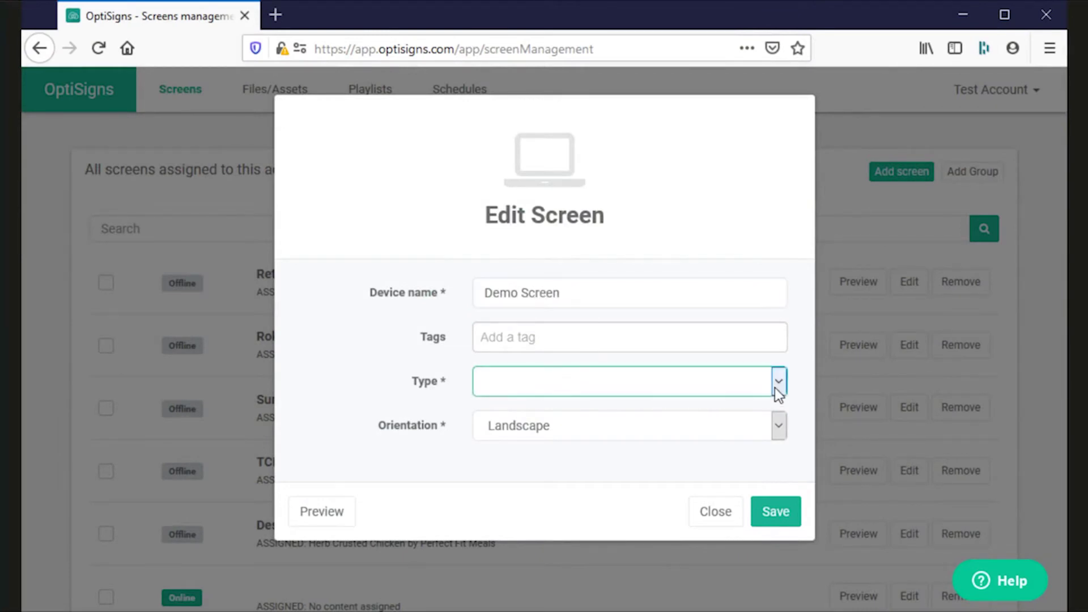
left_click(668, 451)
left_click(745, 436)
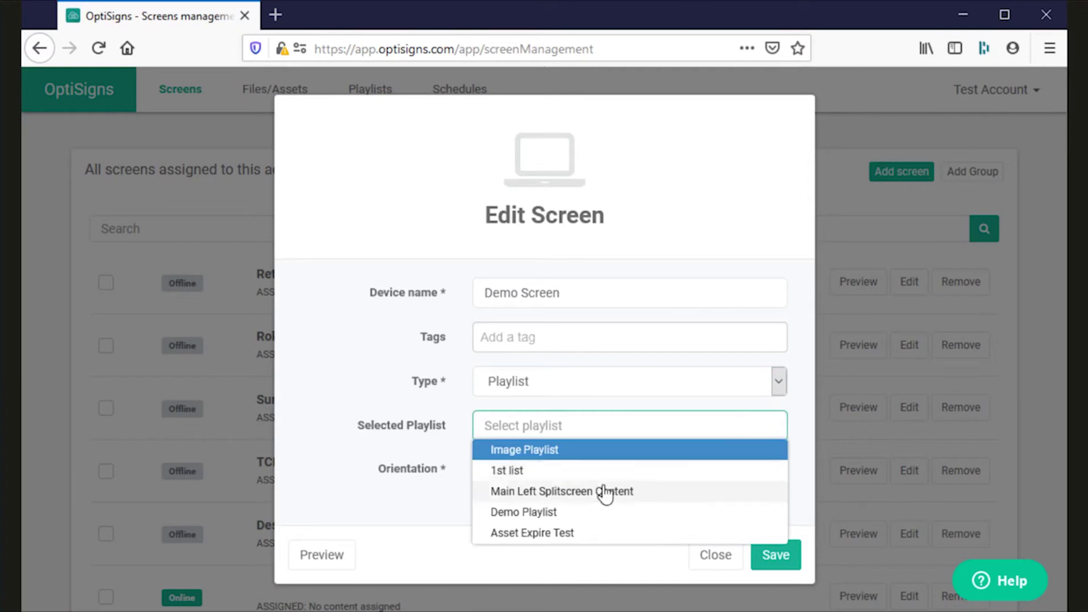
left_click(569, 512)
left_click(769, 552)
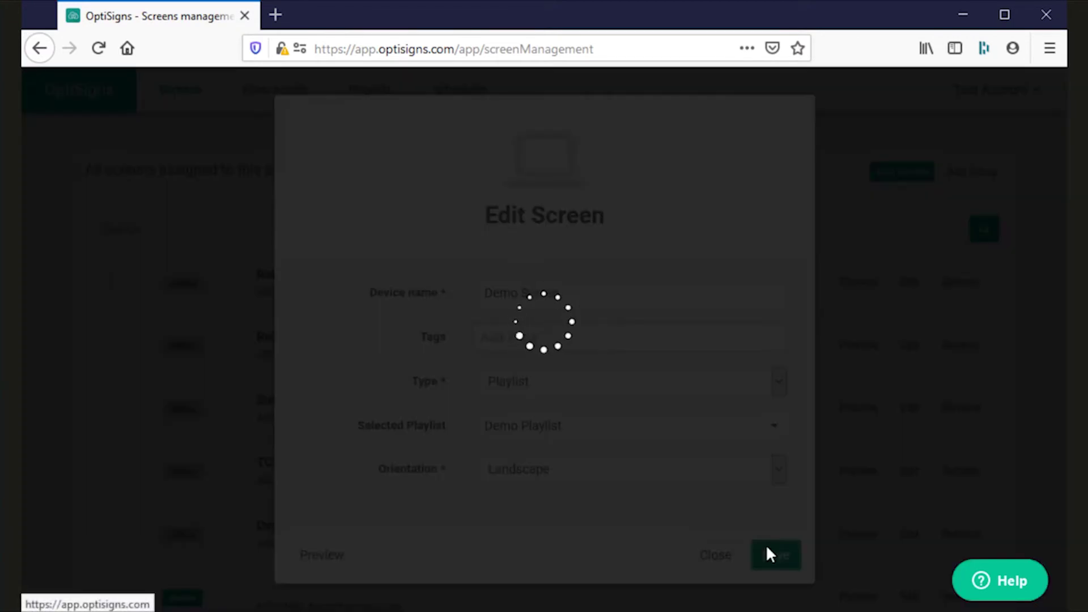
- Scroll the Screens list to check that Demo Screen is online with no content
scroll(576, 499, "down", 3)
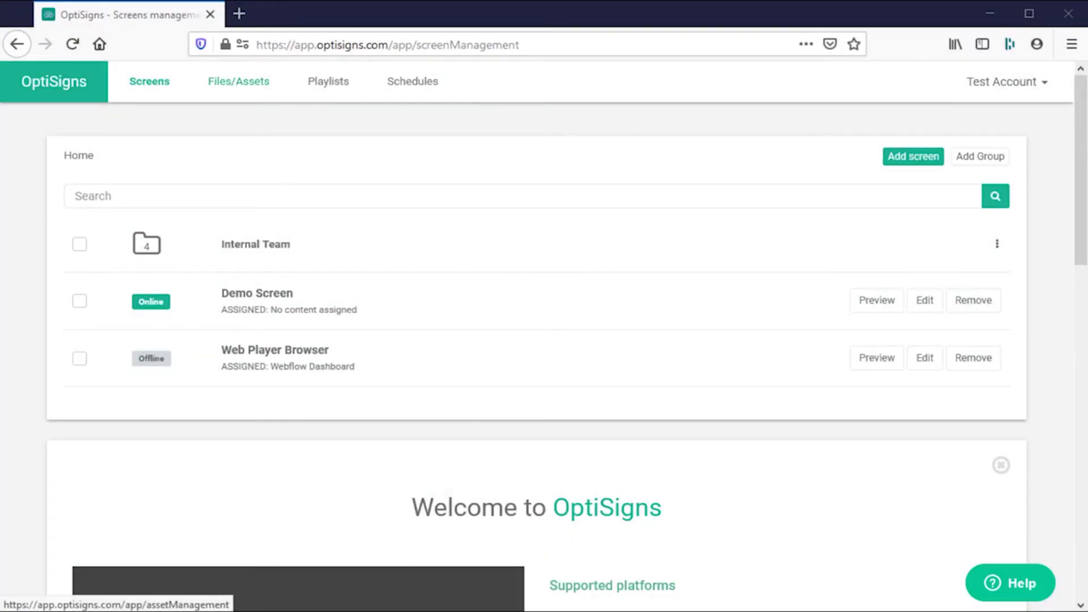
- Look through the Samples assets, then go to the Playlists page
left_click(235, 91)
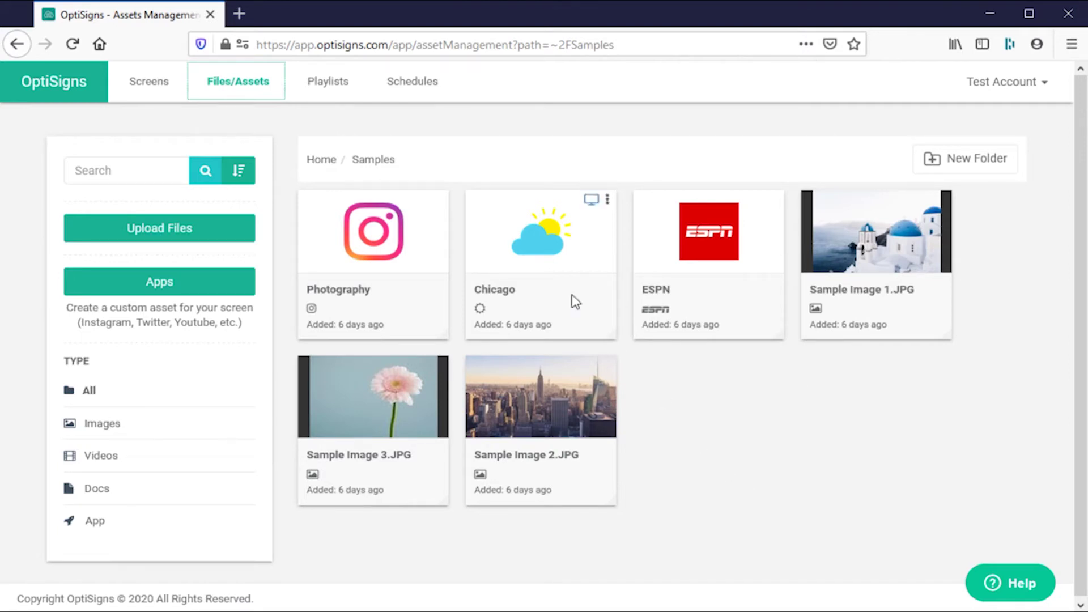
left_click(329, 85)
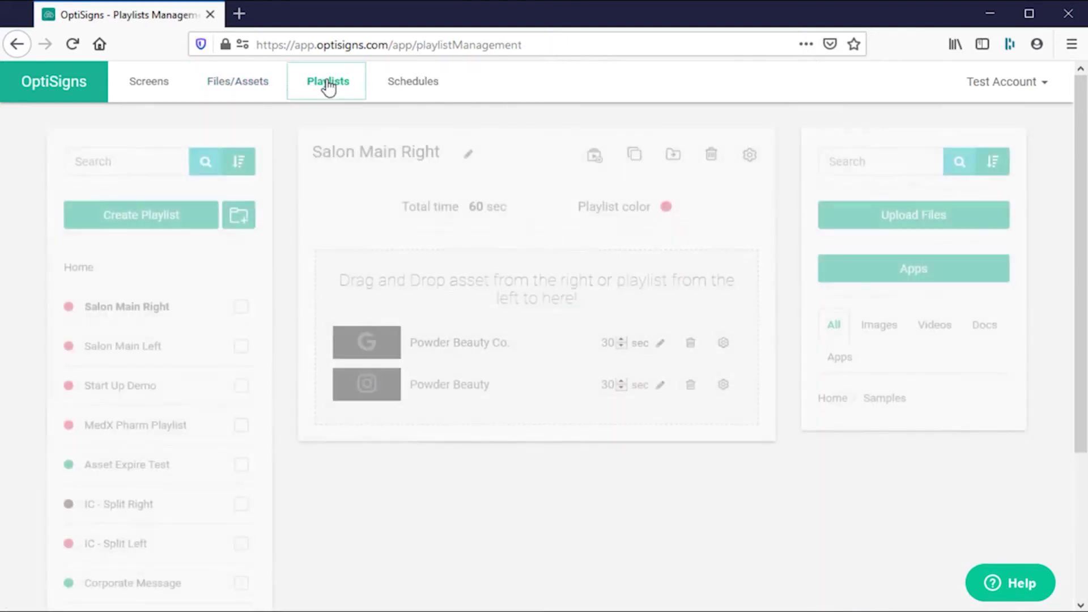
- Create a new playlist and rename it 'Demo Playlist'
left_click(149, 225)
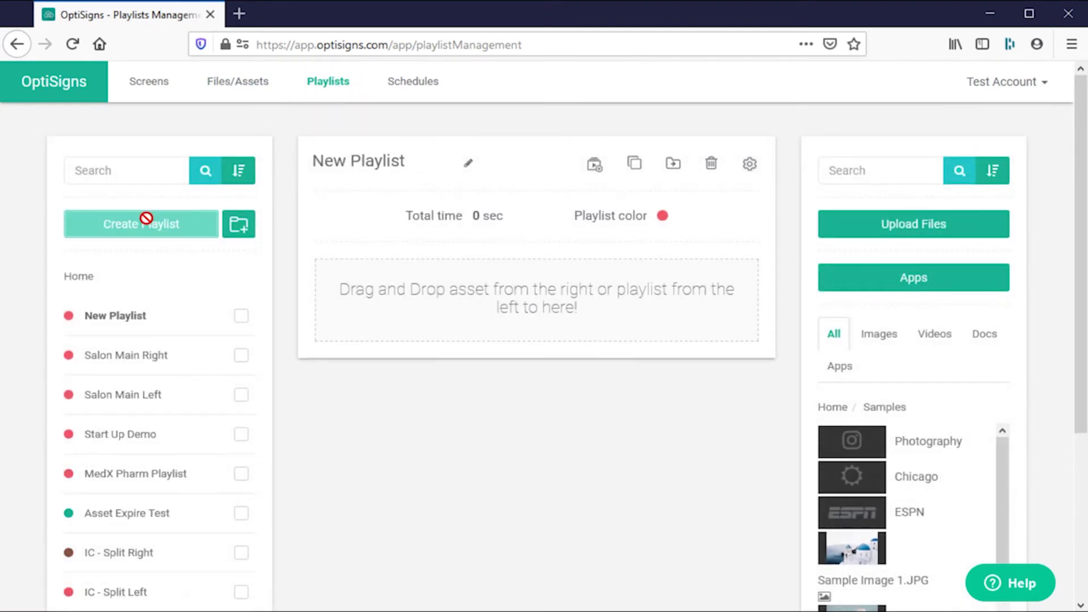
double_click(343, 163)
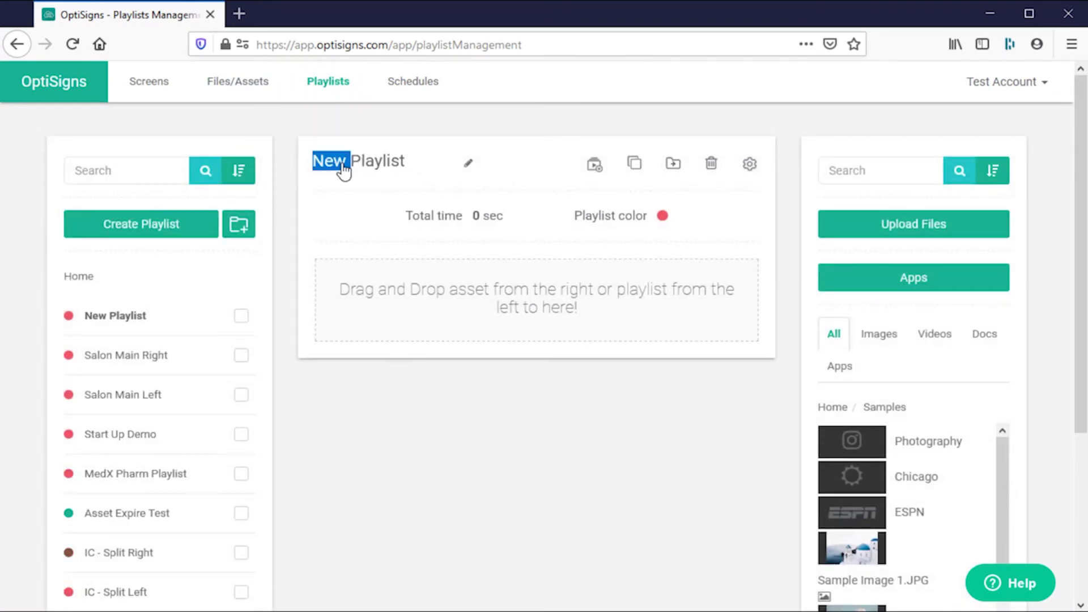
type("Demo")
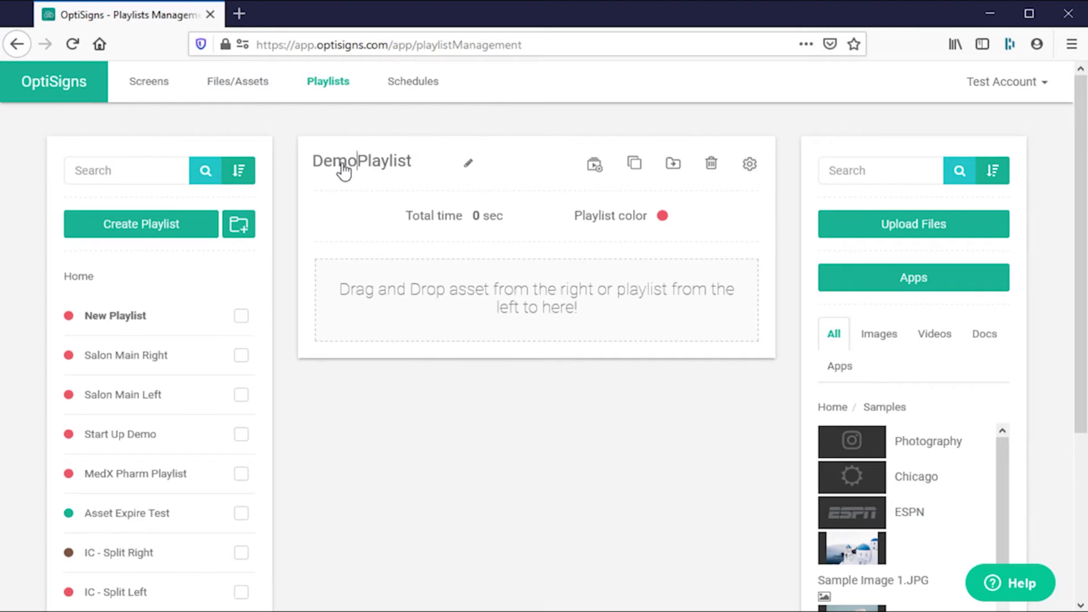
left_click(346, 125)
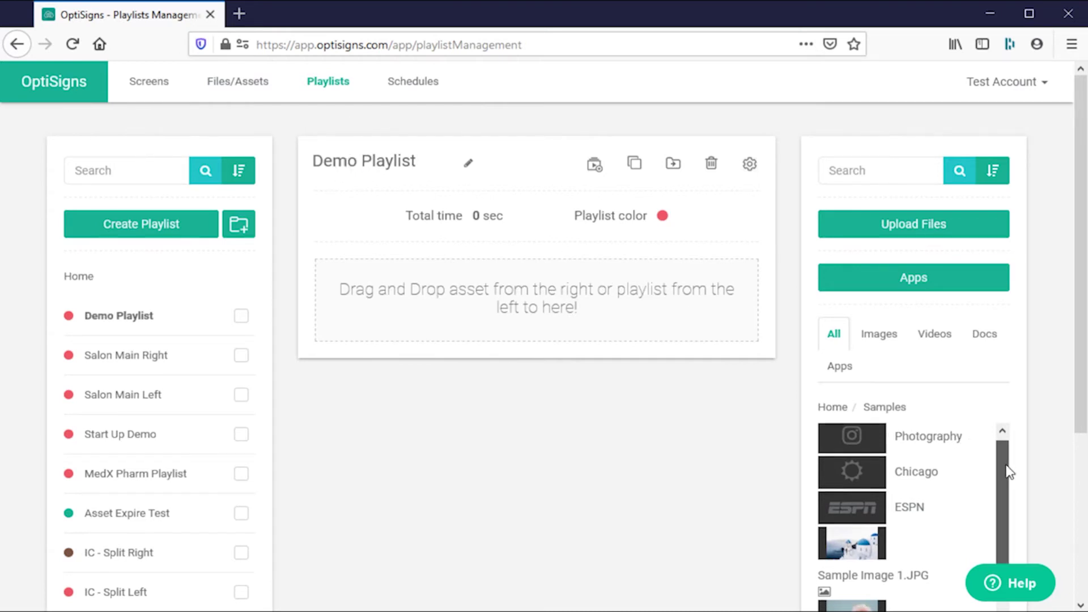
- Drag Photography, Chicago and Sample Image 1.JPG into Demo Playlist
mouse_move(1003, 460)
left_mouse_down()
mouse_move(1014, 495)
mouse_move(986, 445)
left_mouse_up()
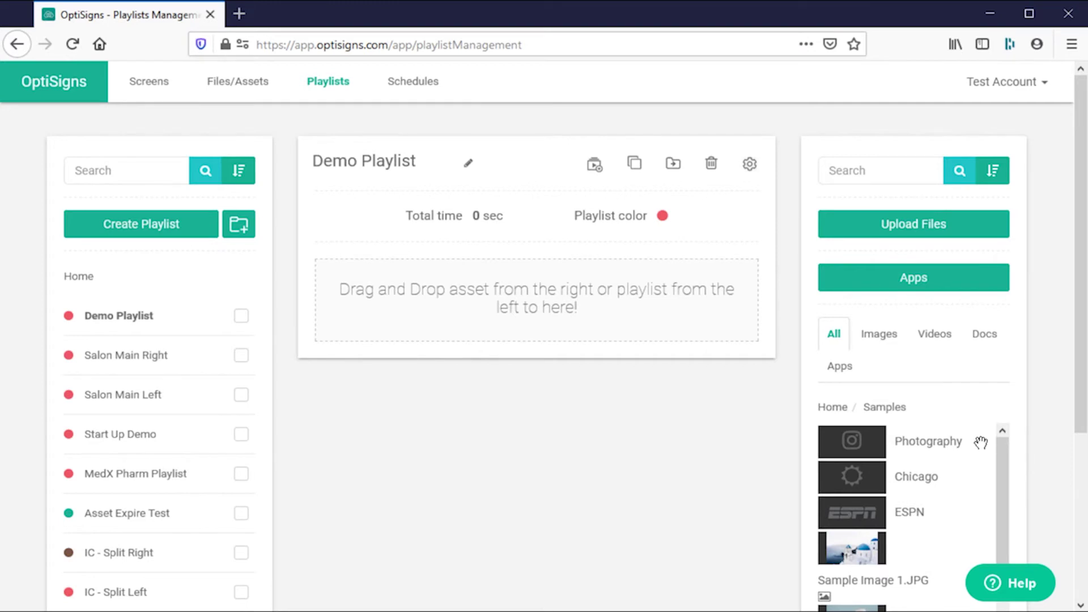
left_click_drag(945, 440, 522, 334)
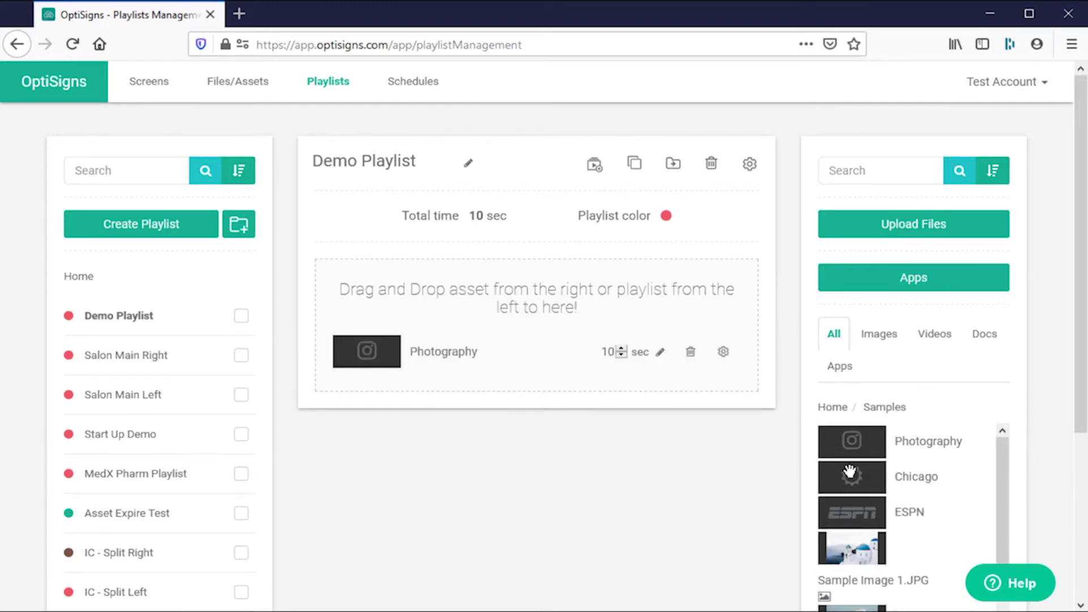
left_click_drag(864, 482, 495, 400)
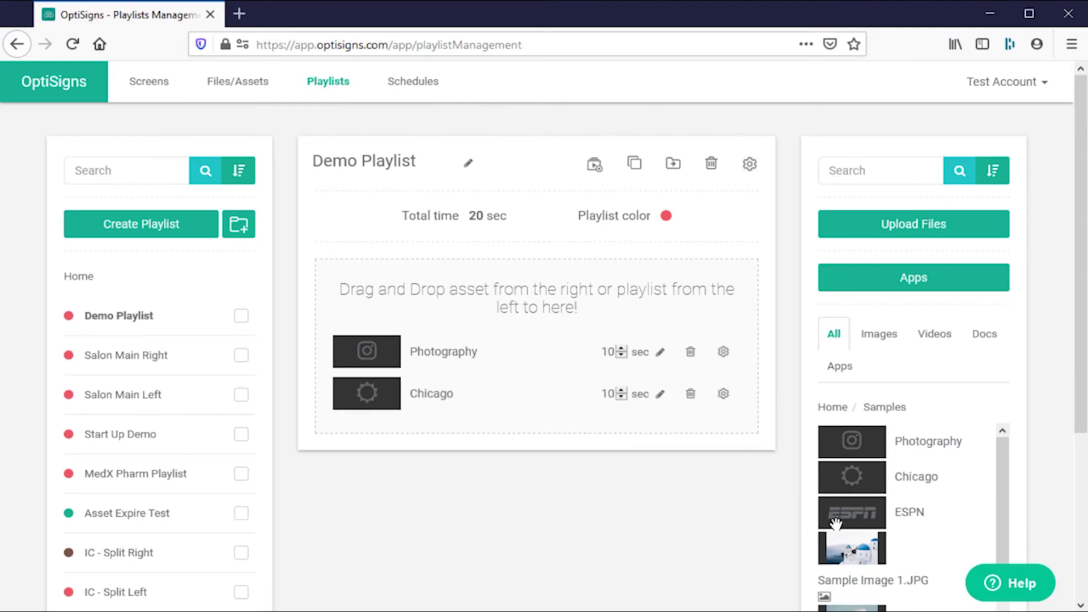
left_click_drag(852, 547, 401, 335)
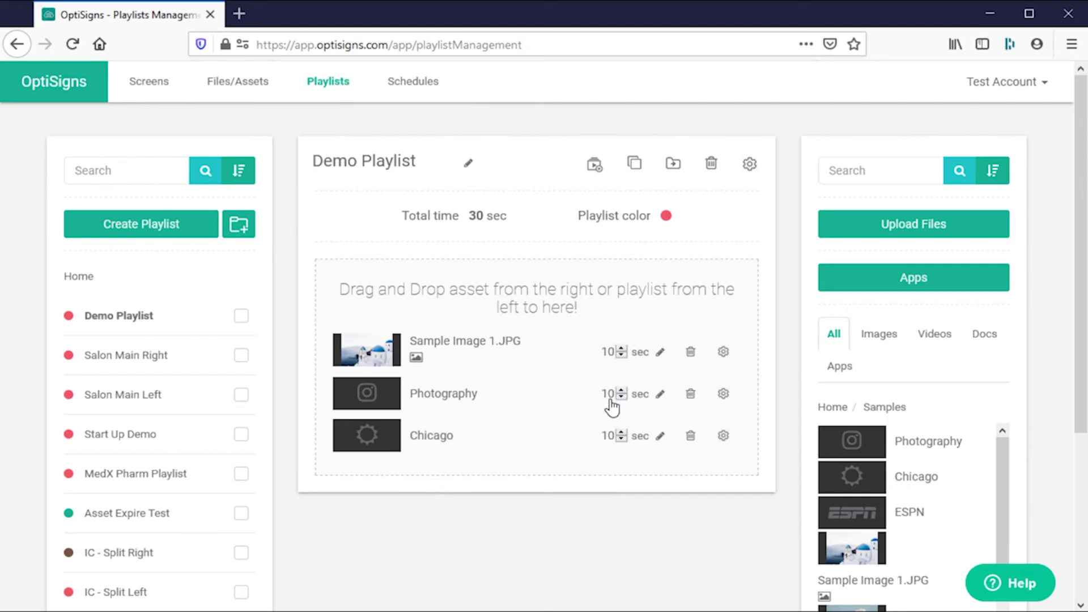
- Edit Demo Screen to Playlist type with Demo Playlist selected, and save
left_click(140, 82)
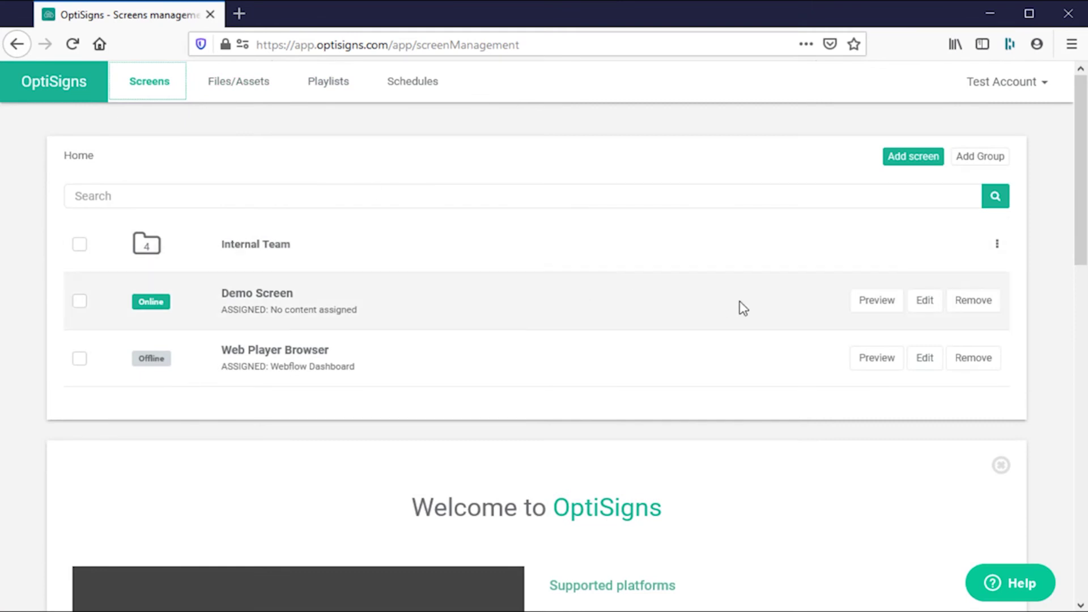
left_click(927, 303)
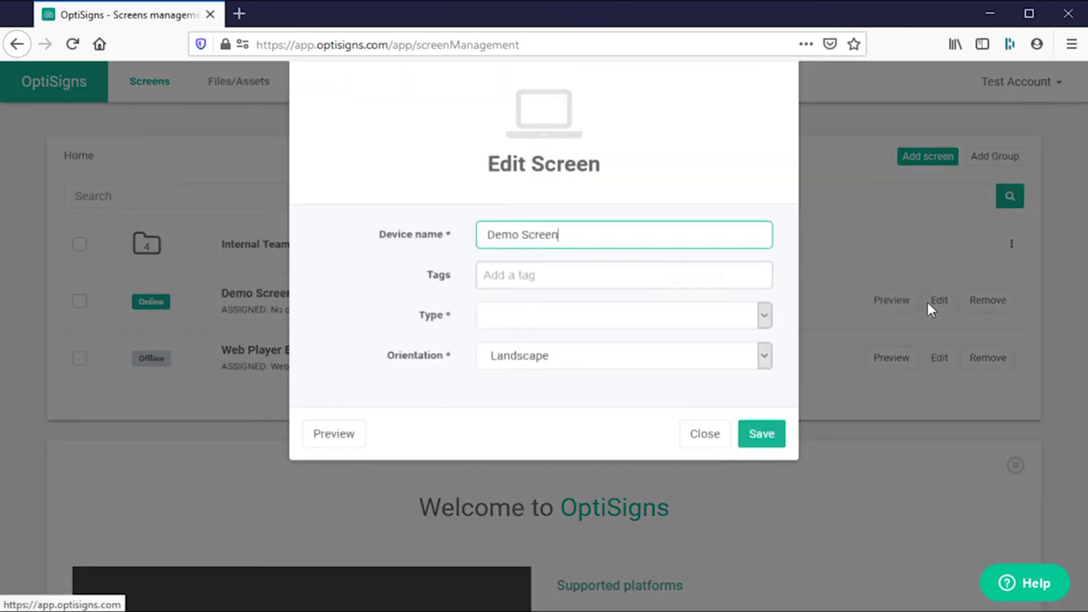
left_click(765, 348)
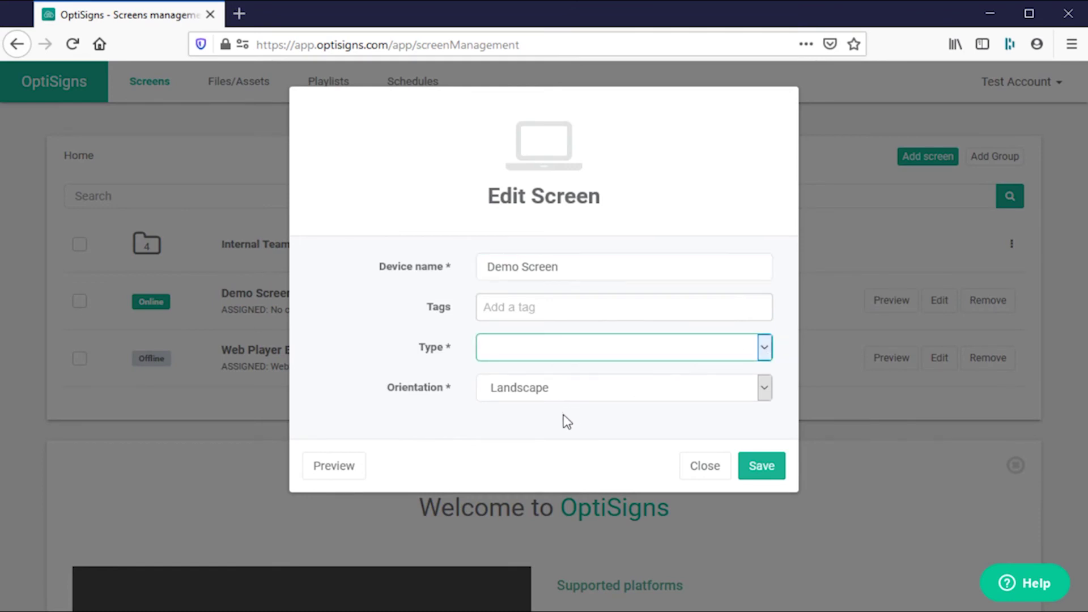
left_click(565, 421)
left_click(615, 397)
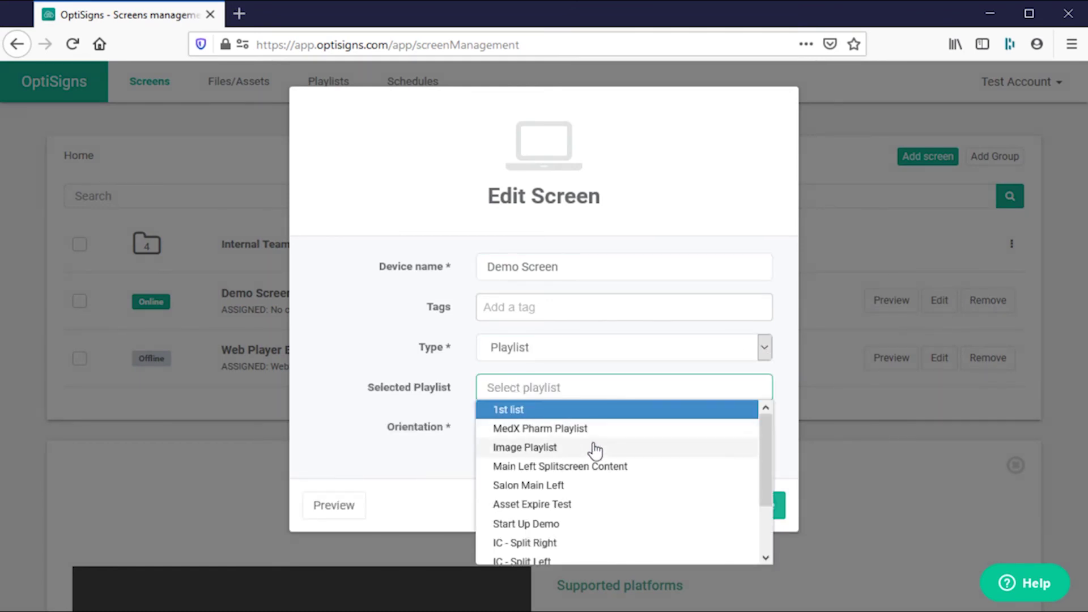
scroll(597, 445, "down", 2)
left_click(550, 554)
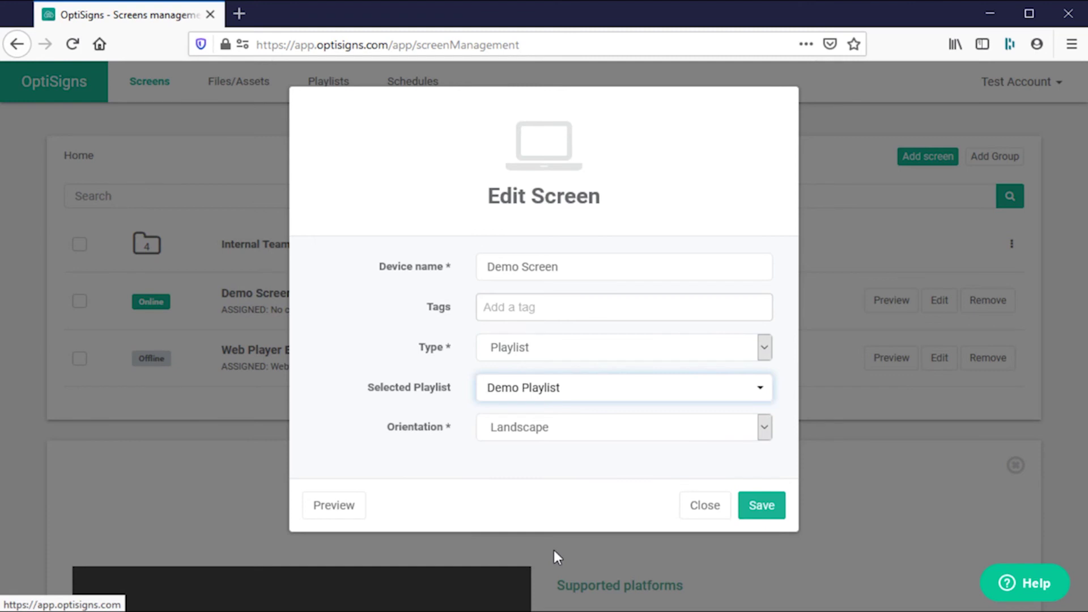
left_click(771, 506)
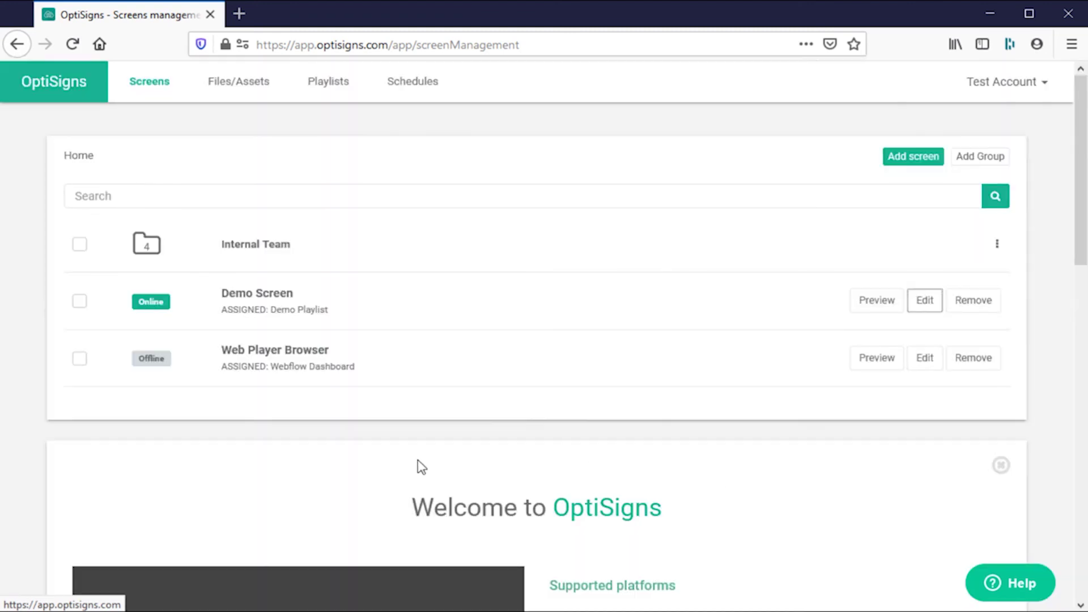